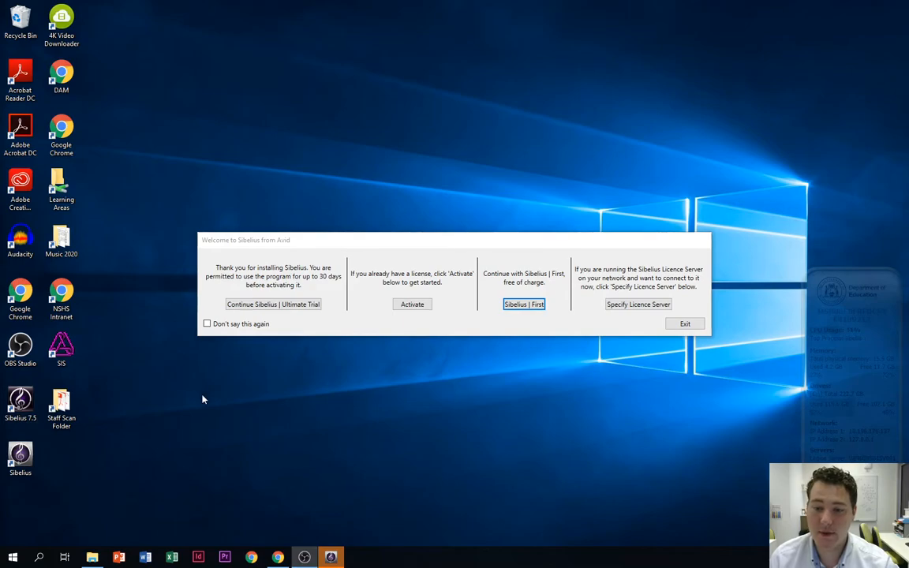
Start Sibelius | First and create a blank score containing one Unnamed (treble staff) instrument
click(521, 304)
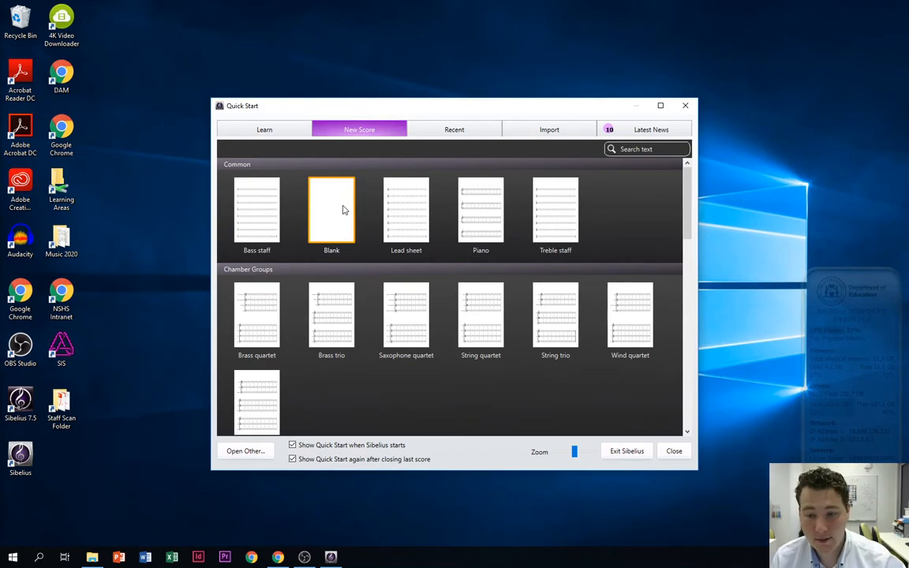
double_click(343, 209)
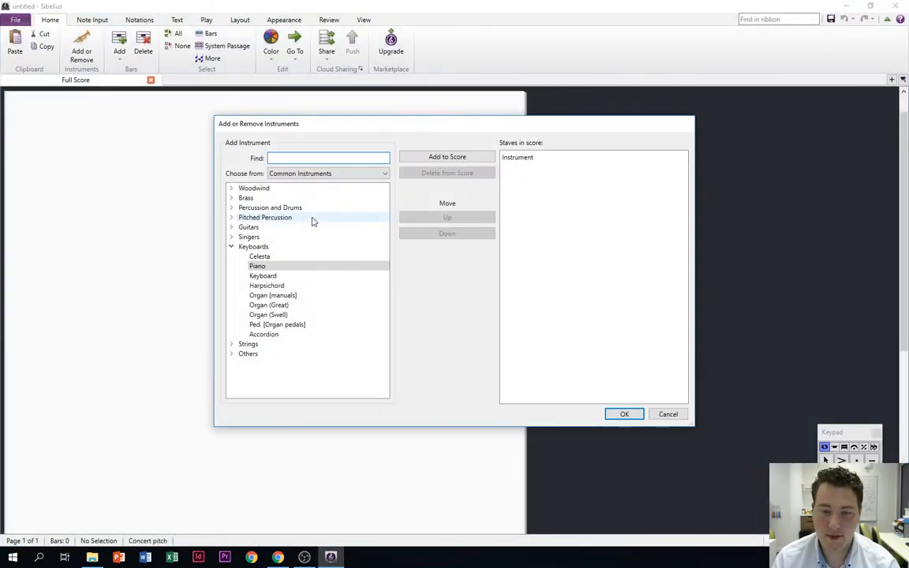
text(un)
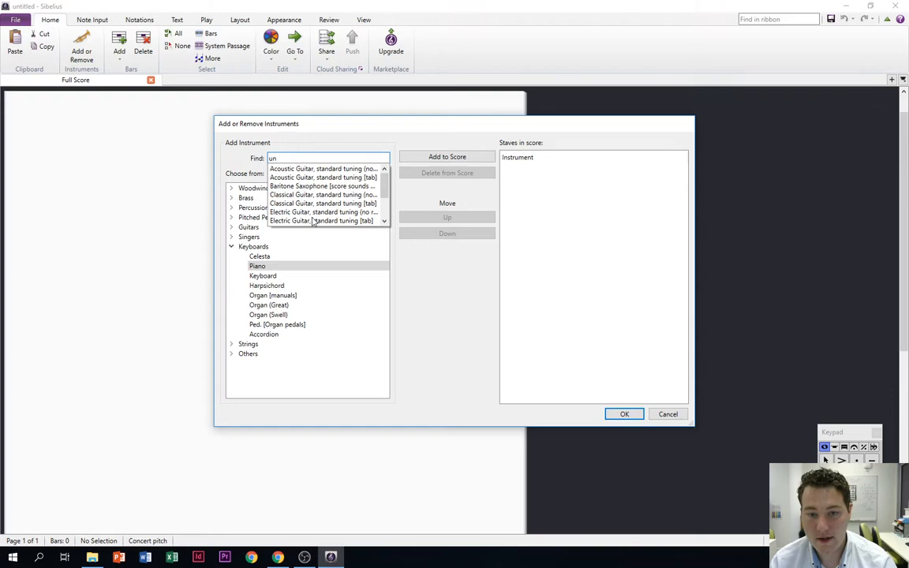
text(n)
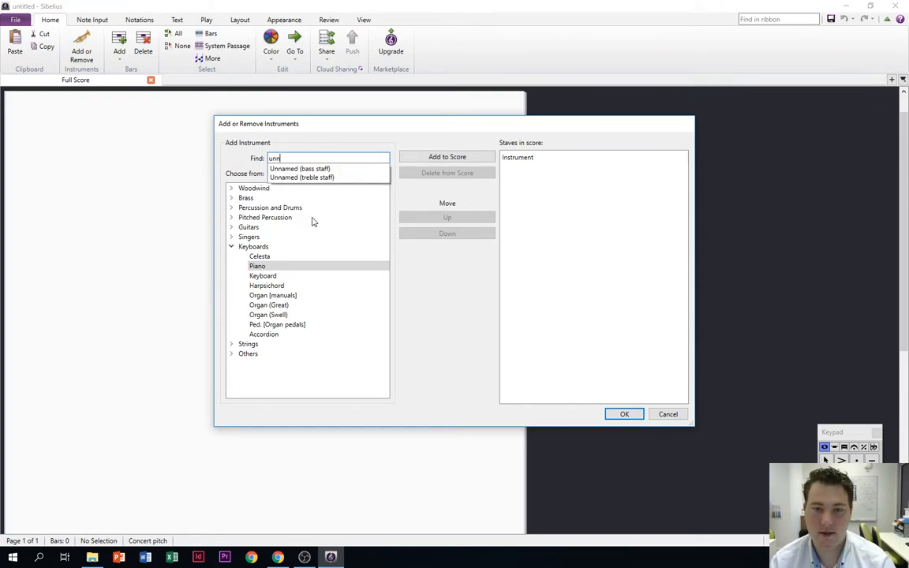
key(Down)
key(Down)
key(Return)
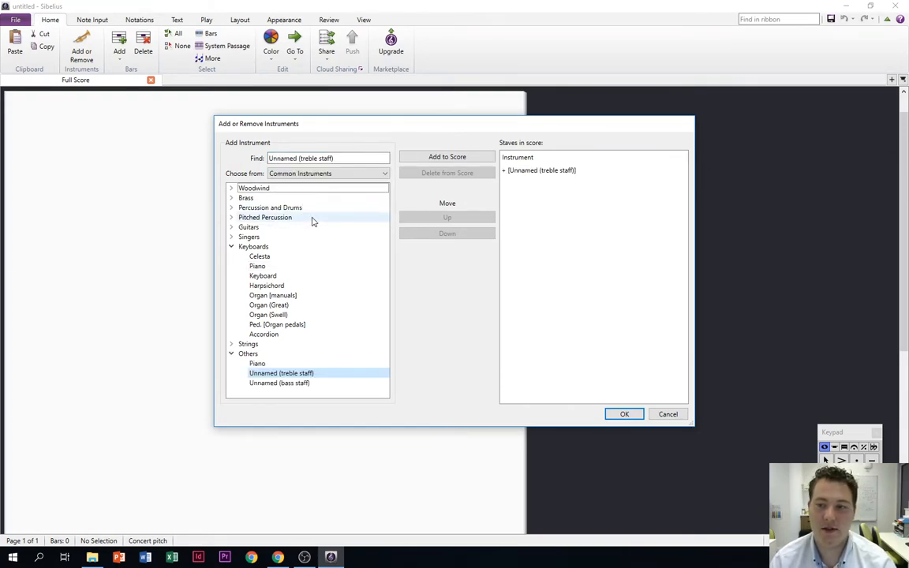
click(623, 414)
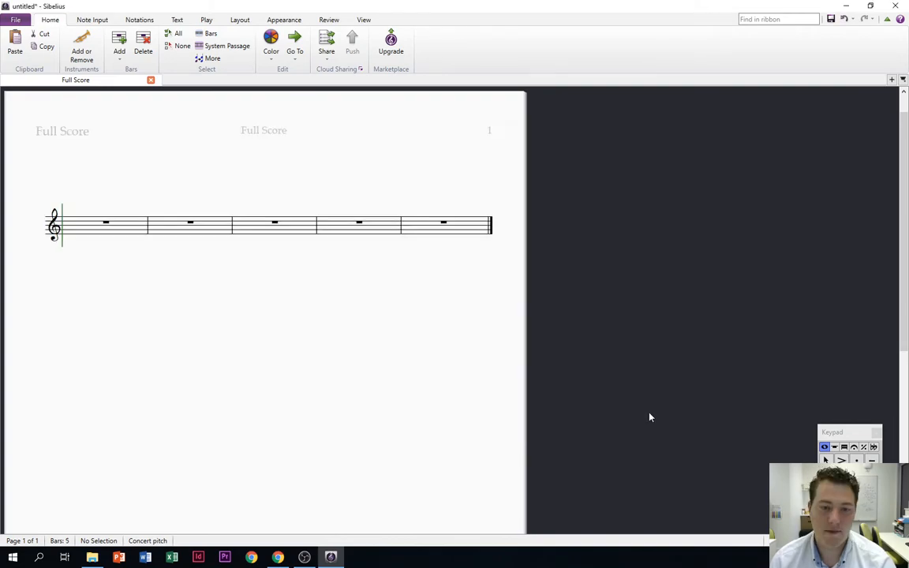
Bring the score page into clear view and move the floating Keypad just below the end of the staff
drag(299, 281, 242, 288)
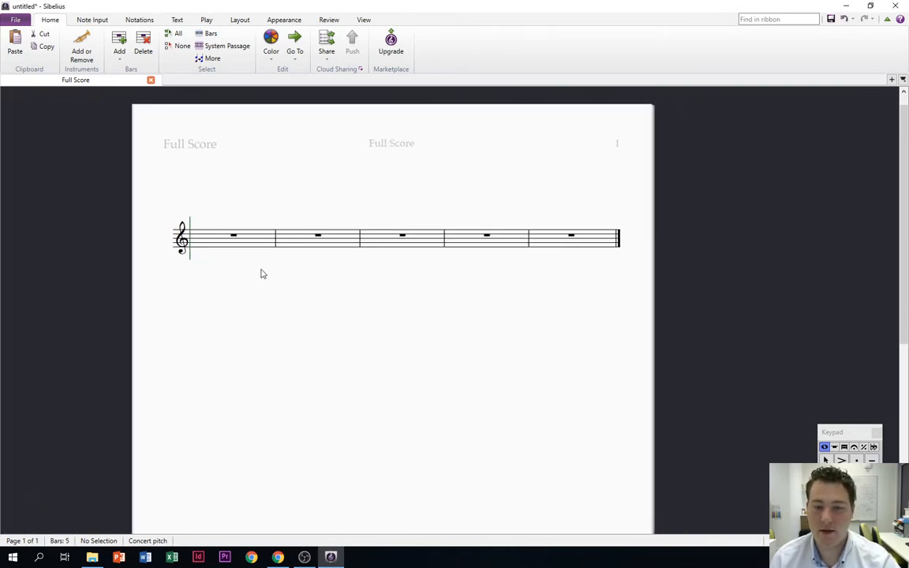
drag(848, 432, 568, 286)
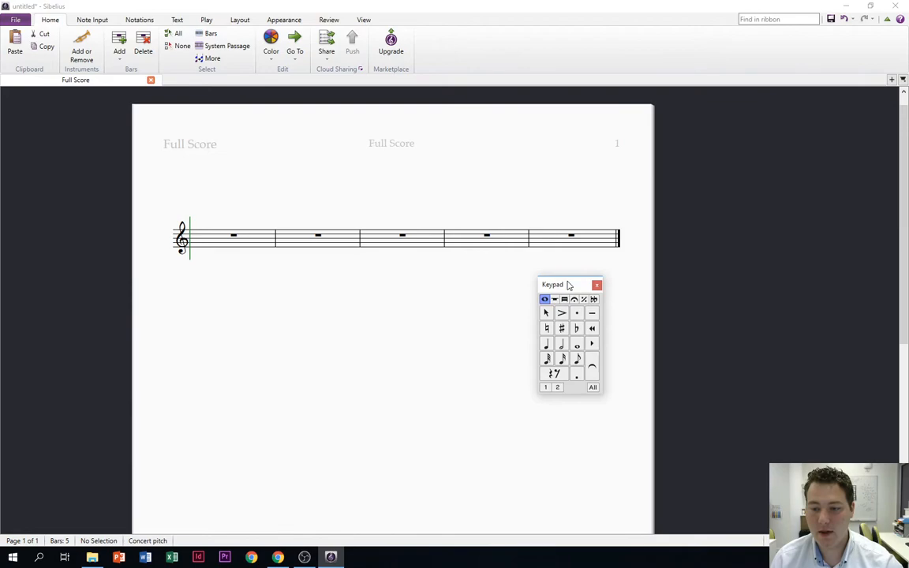
click(629, 382)
Try out the Keypad's note values and its natural accidental, finishing with only the quarter note chosen
key(KP_5)
key(KP_6)
key(KP_7)
key(KP_4)
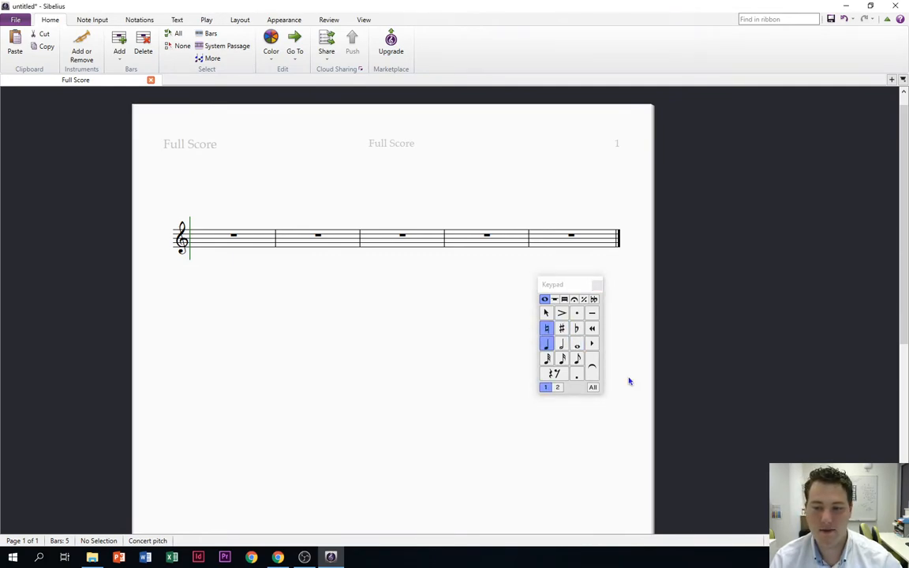
key(KP_7)
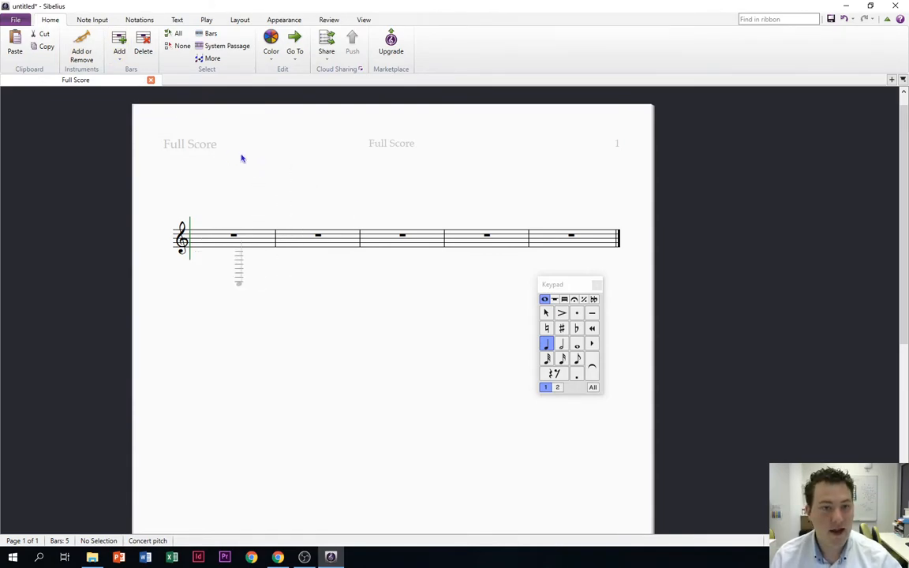
Add an F major key signature at the start of the treble staff
click(142, 21)
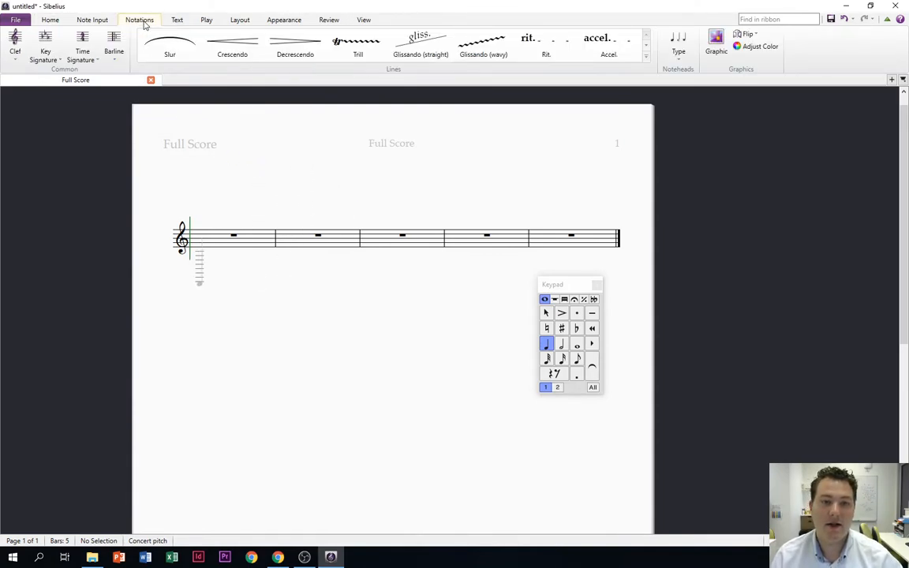
click(16, 45)
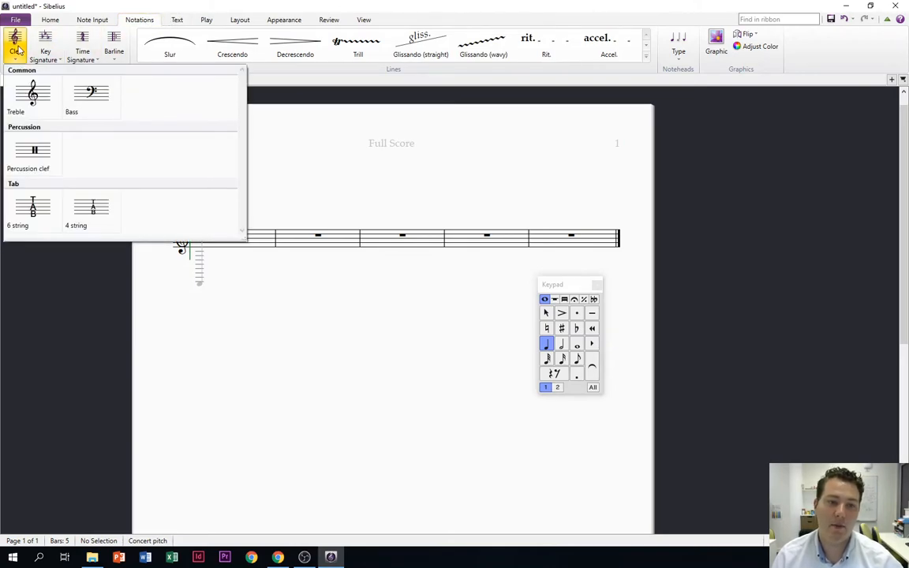
click(43, 41)
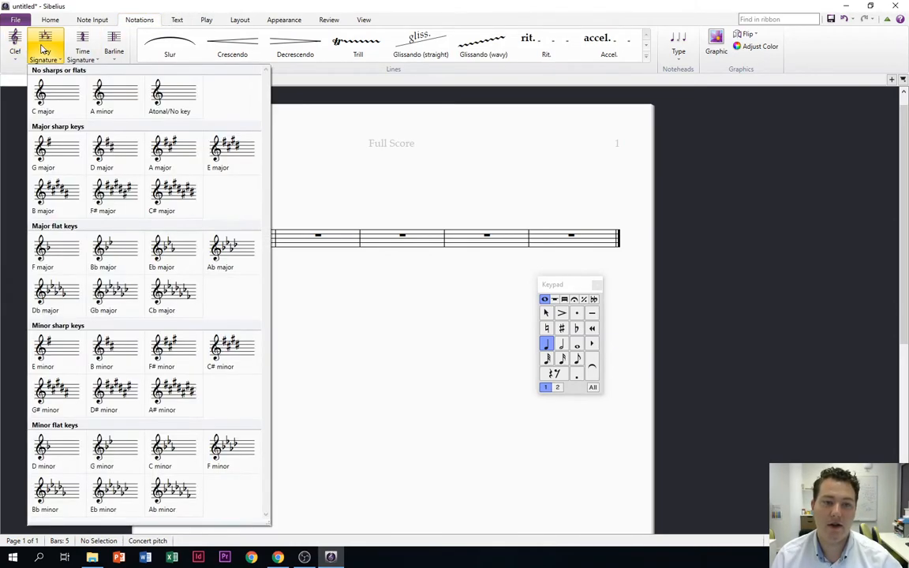
click(60, 258)
click(191, 243)
Add a 3/4 time signature at the start of bar 1, after the key signature
click(84, 52)
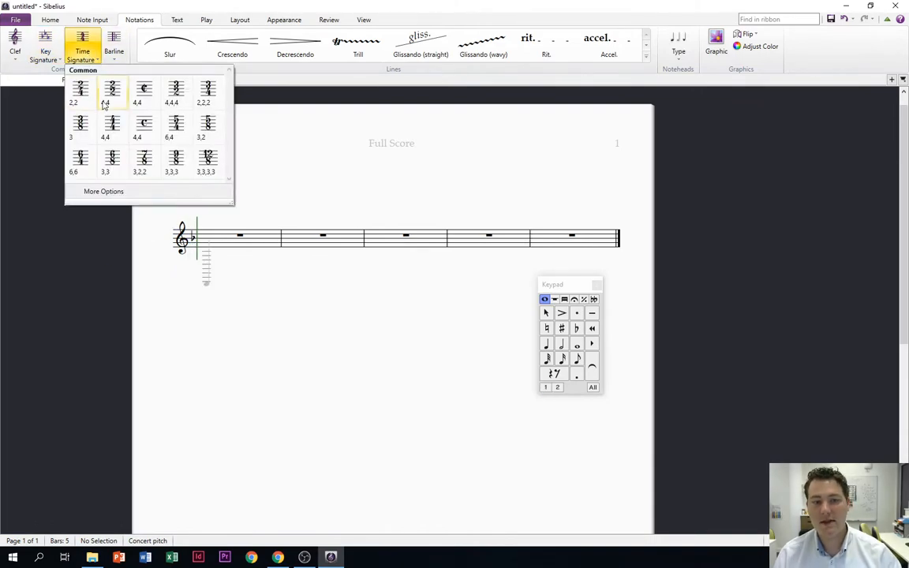
click(175, 90)
click(202, 242)
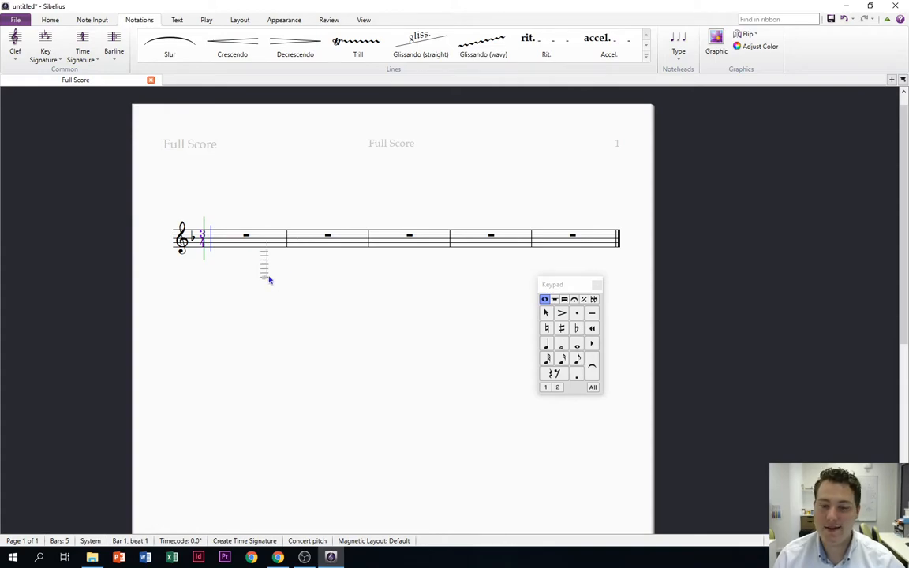
Fill bar 1 with eighth notes F4 and C5 followed by quarter notes D5 and Bb4
key(4)
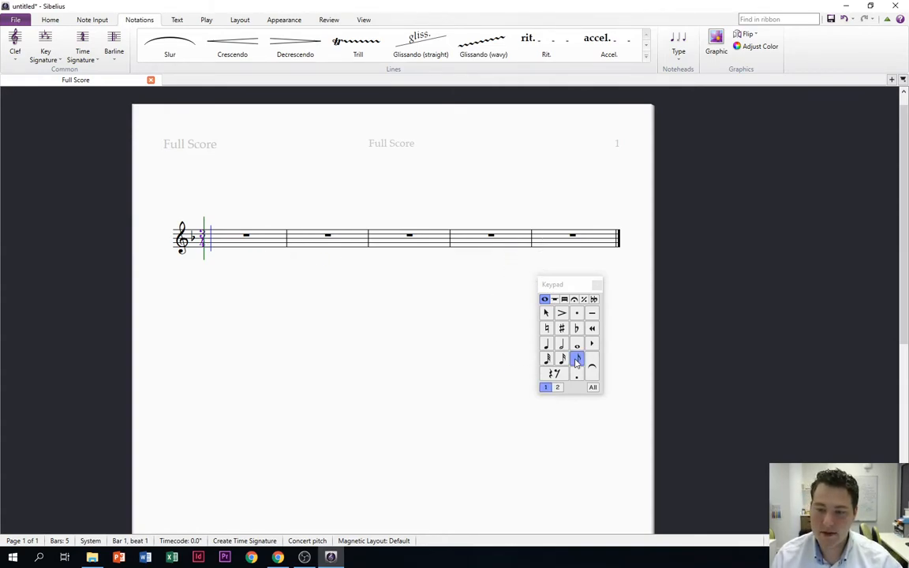
click(217, 244)
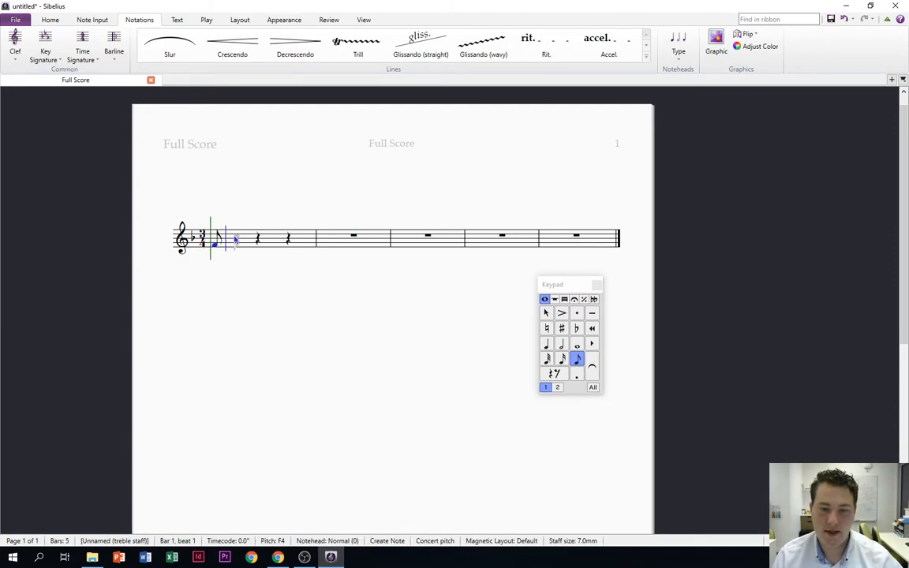
click(236, 236)
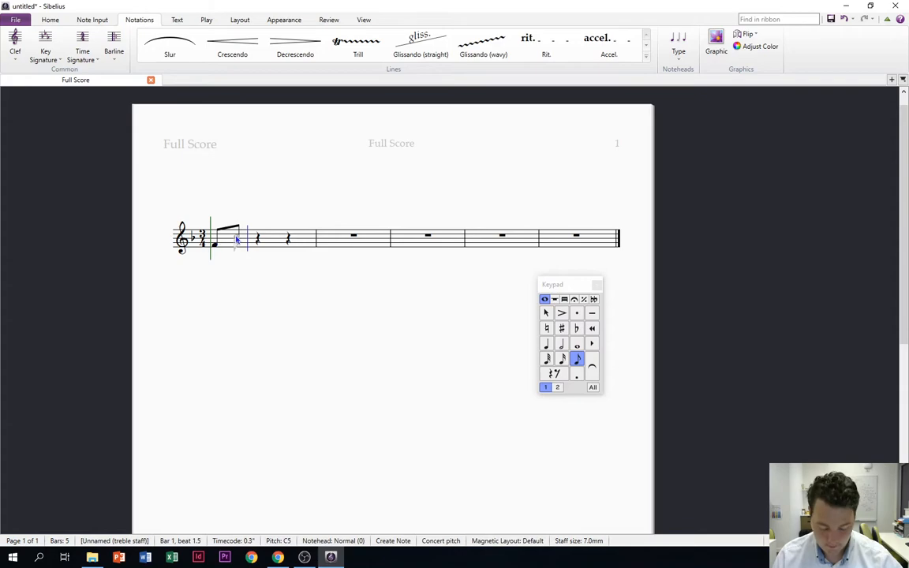
click(548, 347)
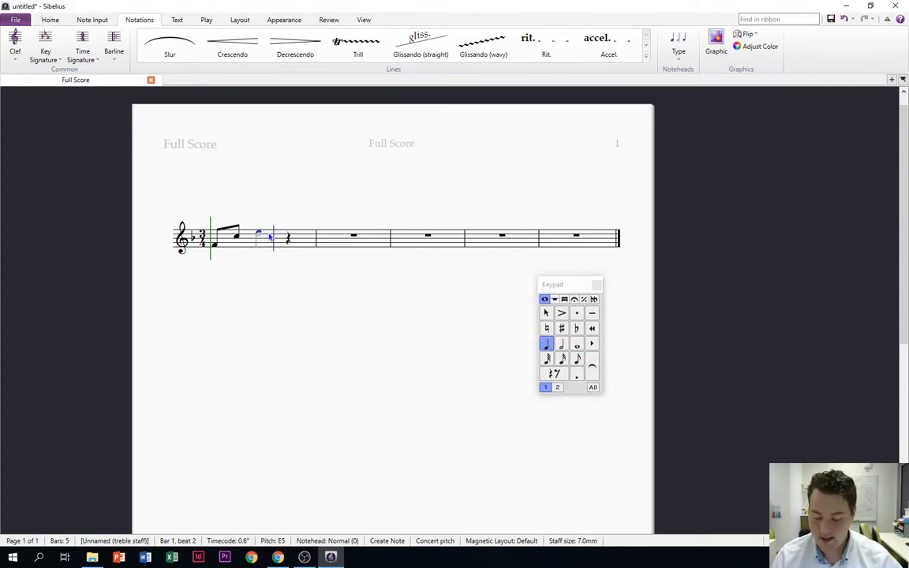
click(269, 238)
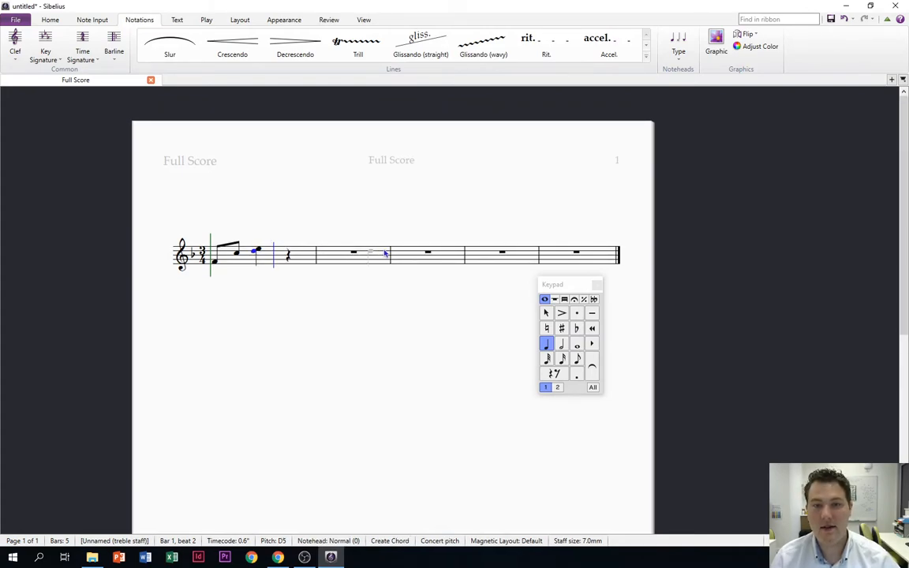
key(Up)
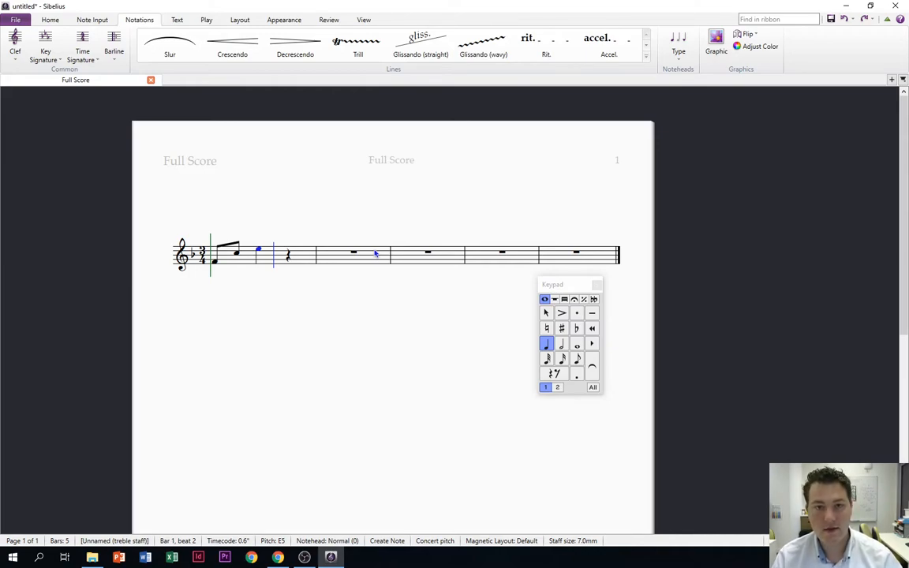
key(Down)
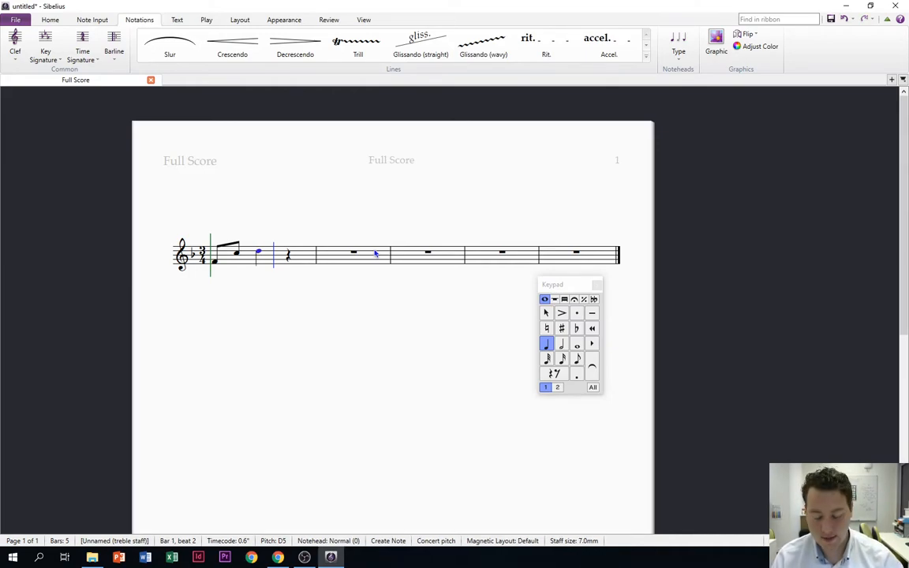
click(289, 256)
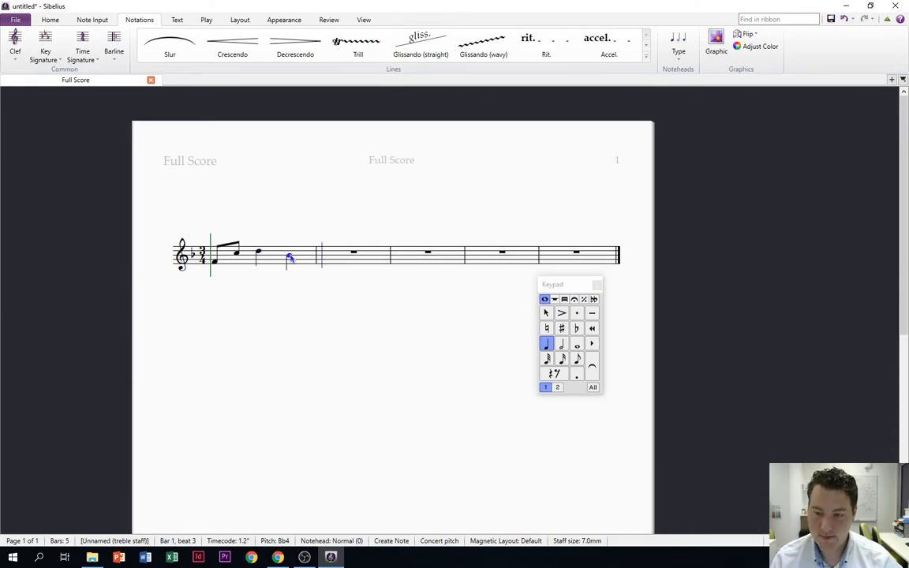
Fill bar 2 with eighth notes C5 and Bb4 followed by quarter notes A4 and F5
key(KP_3)
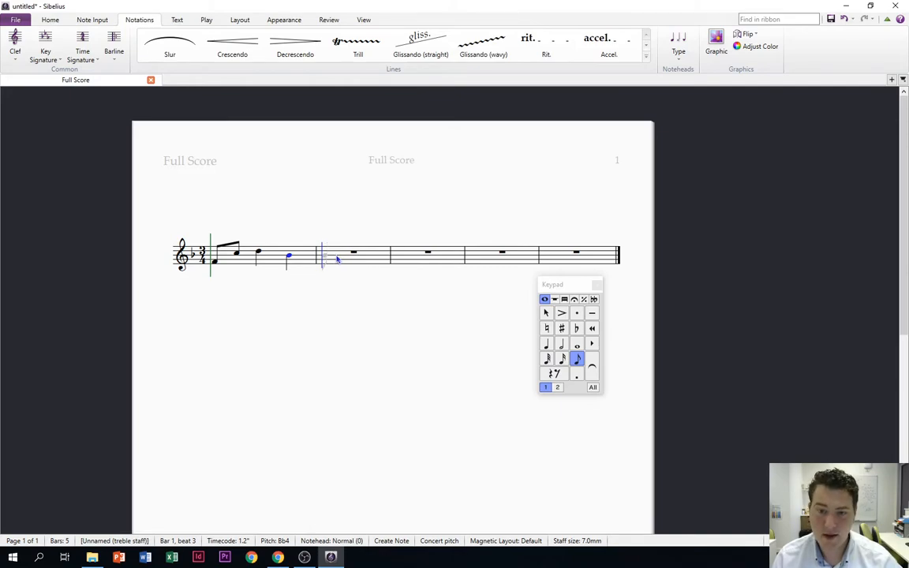
key(c)
key(b)
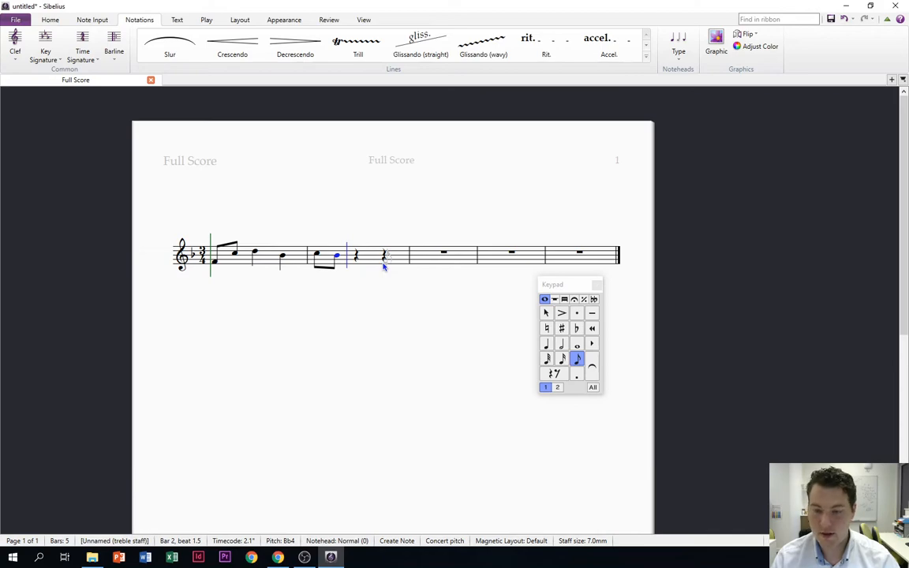
click(547, 343)
key(a)
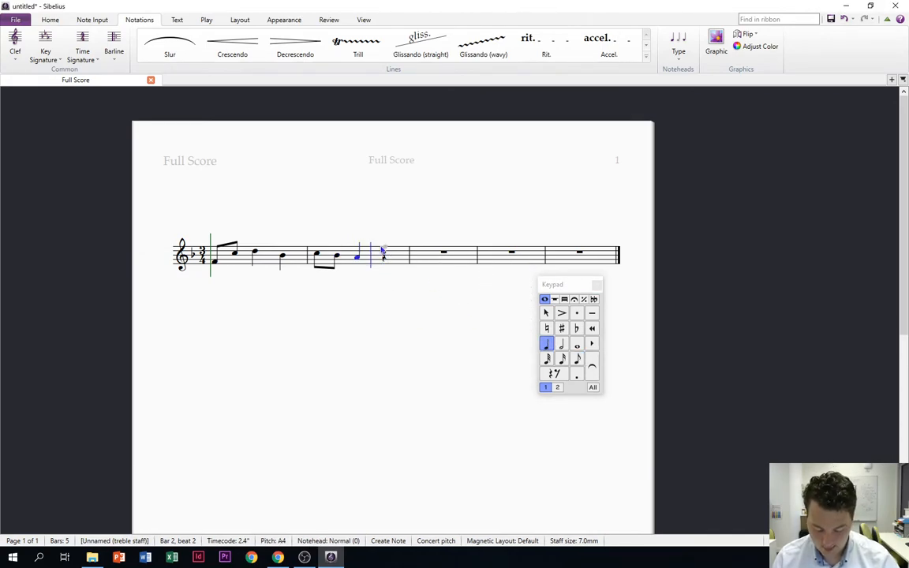
click(383, 249)
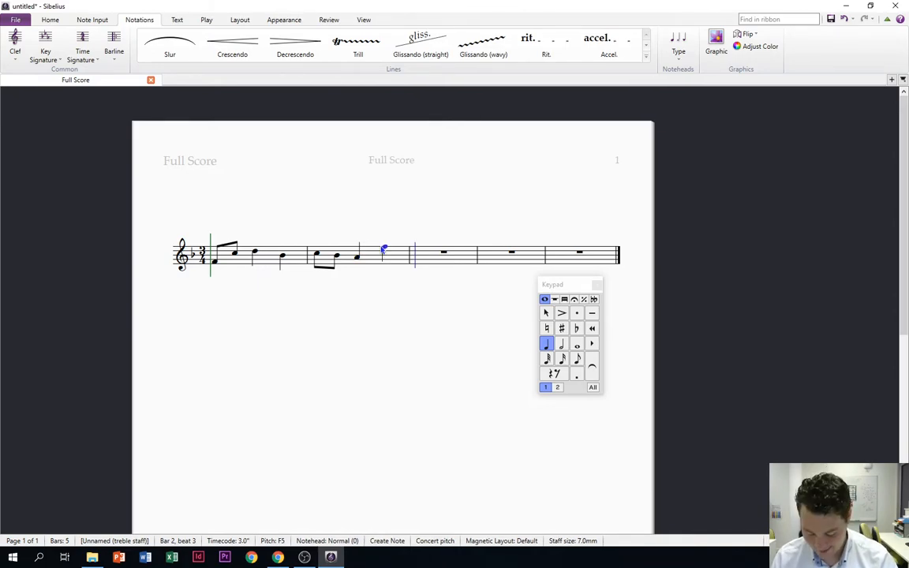
Fill bar 3 with eighth notes D5 and C5 followed by quarter notes Bb4 and G4
key(3)
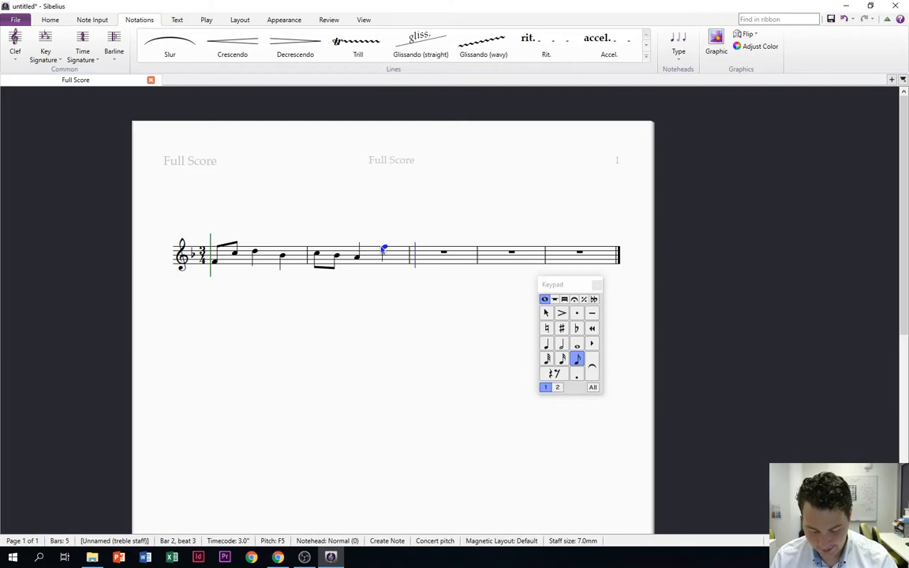
key(d)
key(c)
key(c)
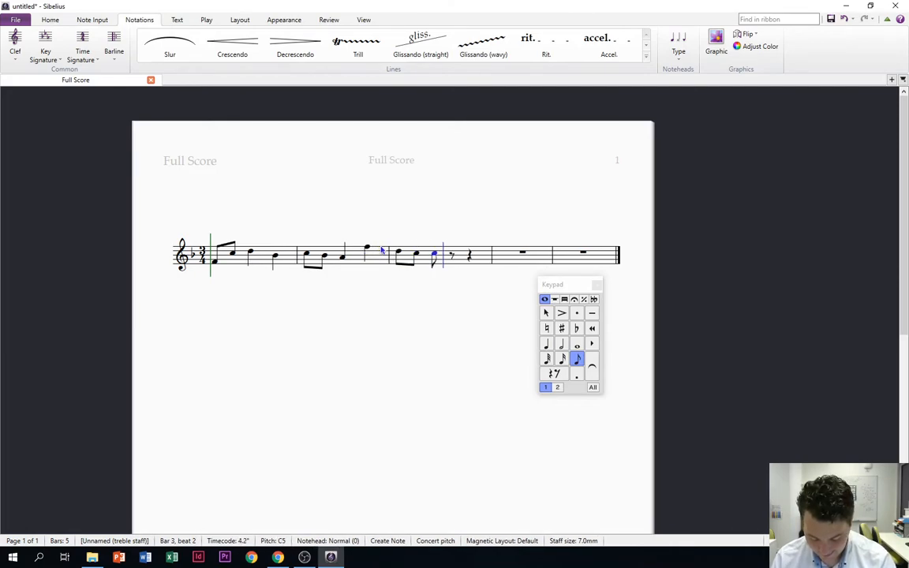
key(ctrl+z)
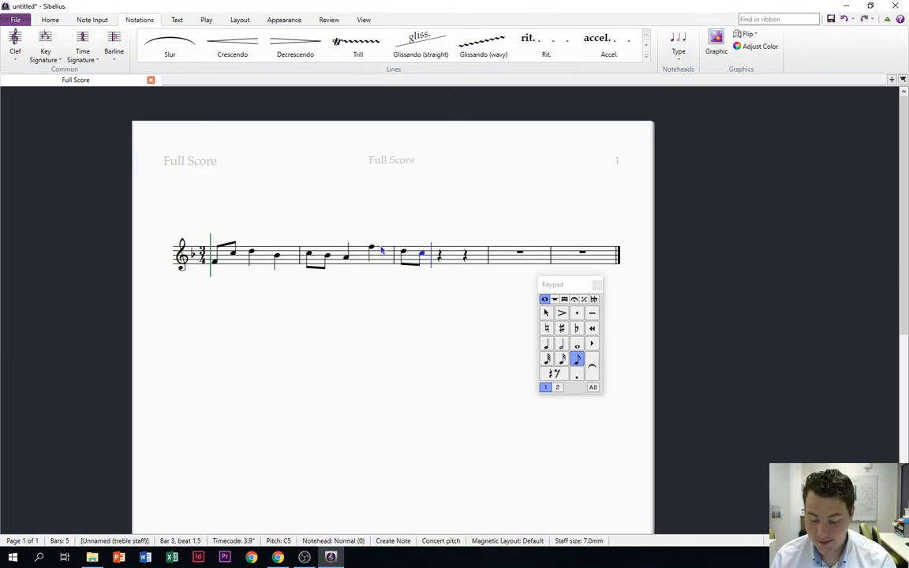
key(4)
key(b)
key(g)
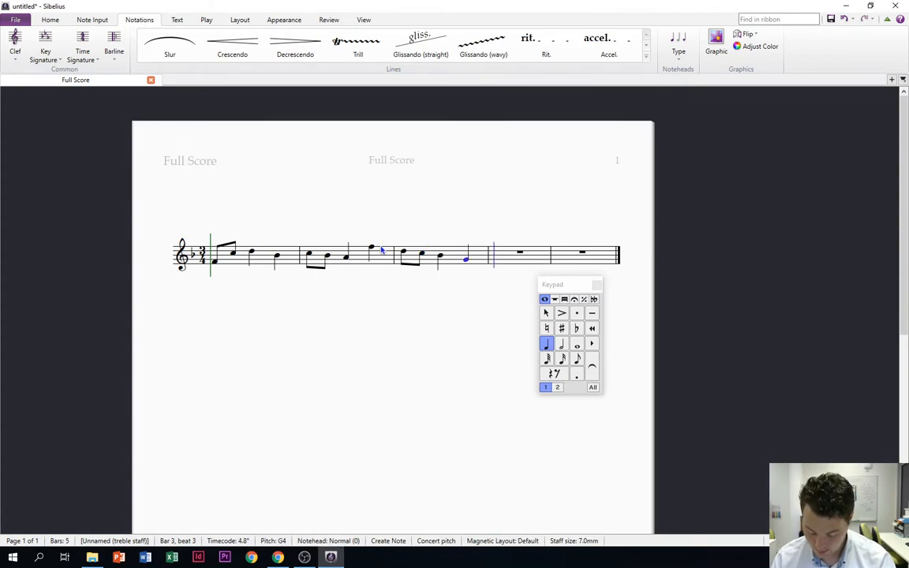
Enter a dotted half note C5 in bar 4 and leave note input
key(5)
key(period)
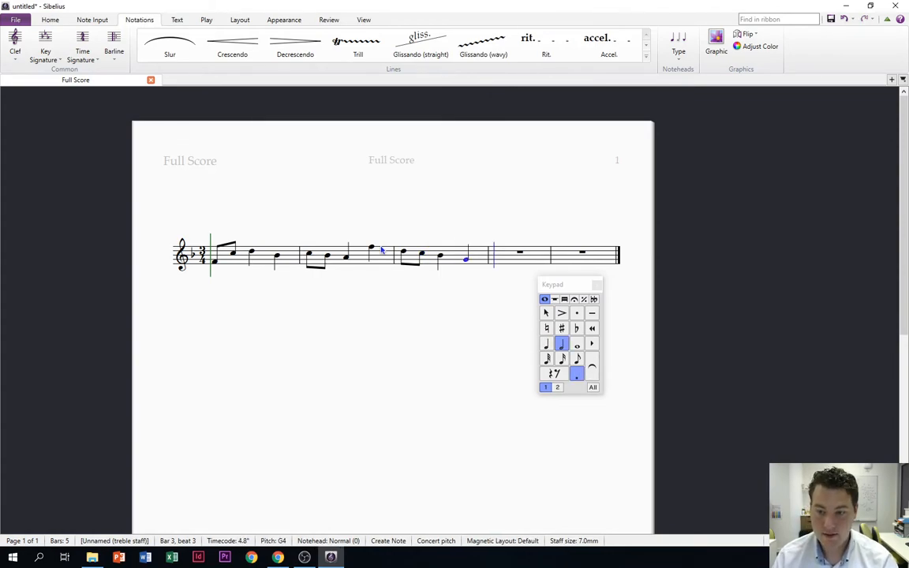
key(period)
key(period)
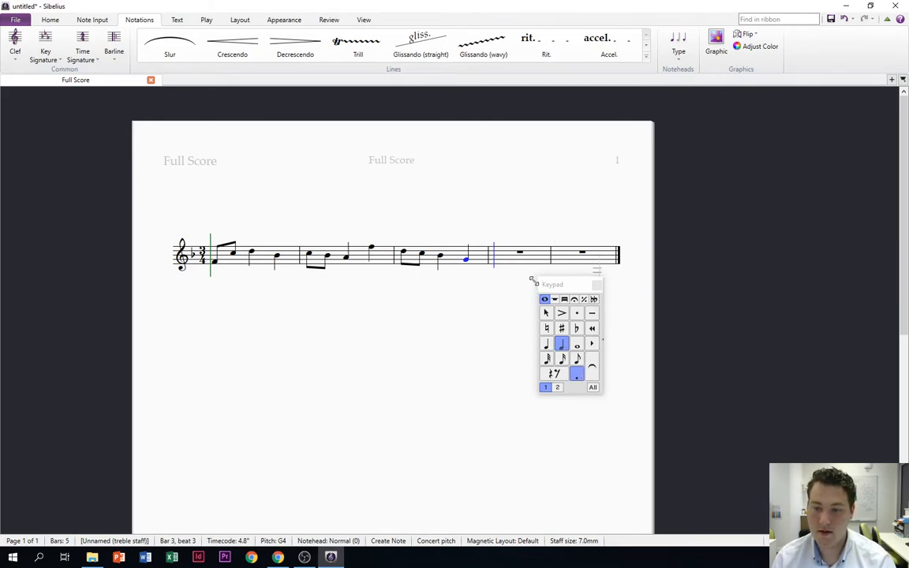
key(c)
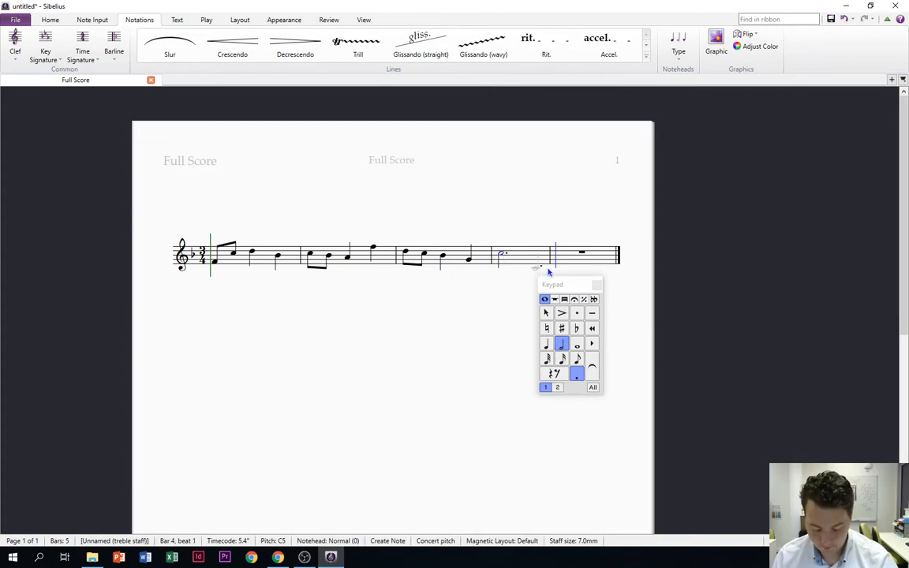
key(Escape)
key(Escape)
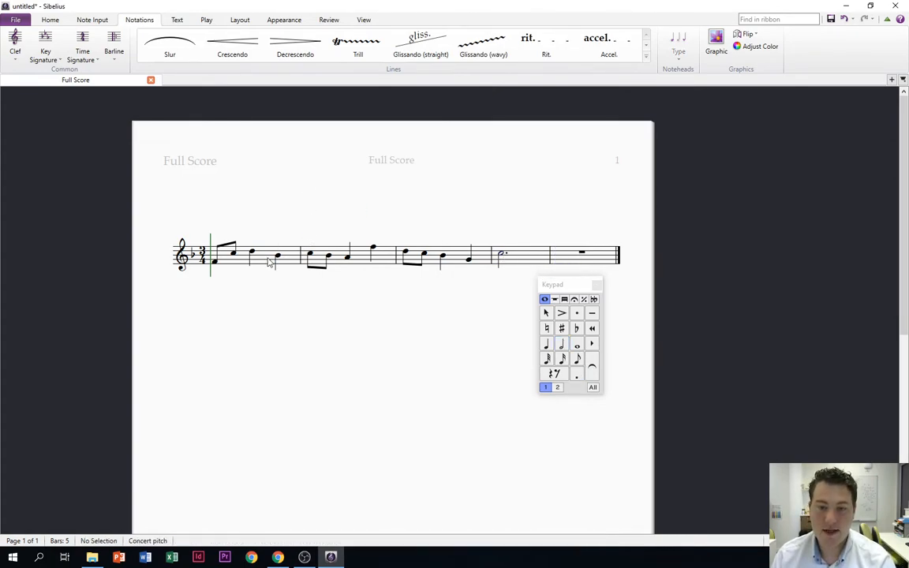
Copy the melody in bars 1 to 4 and paste it starting at bar 5
click(267, 258)
shift+click(521, 263)
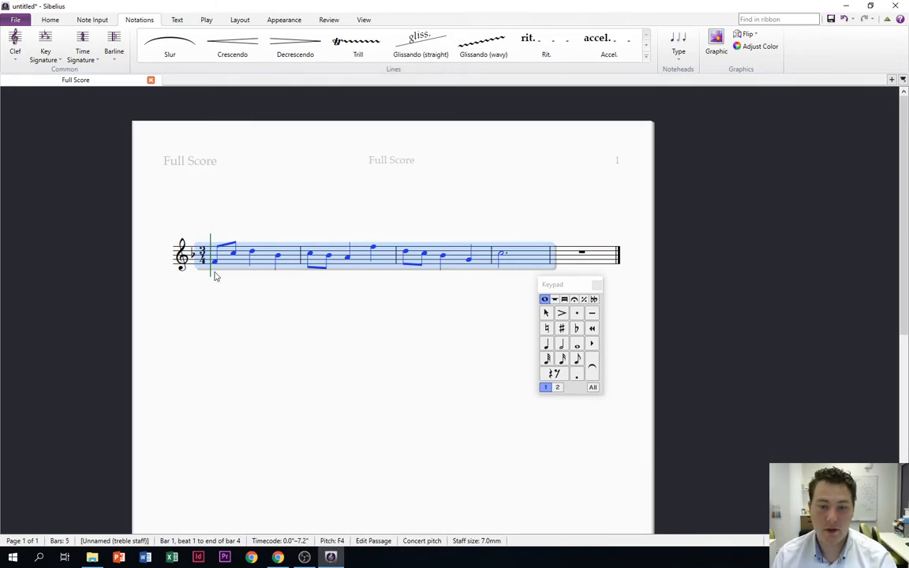
key(ctrl+c)
click(600, 265)
key(ctrl+v)
Repitch the four notes in bar 5 to A4, Bb4, C5 and D4, keeping their rhythm
click(419, 263)
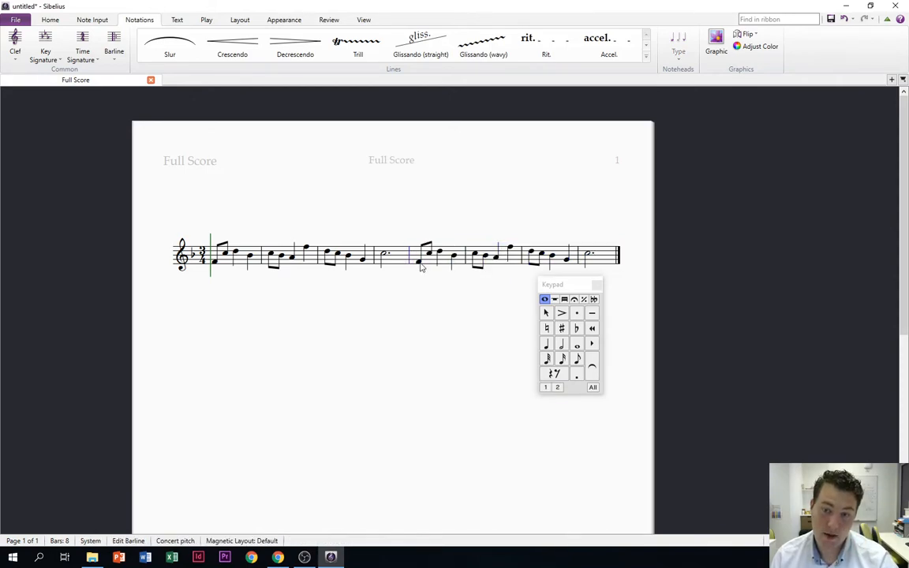
key(Up)
key(Up)
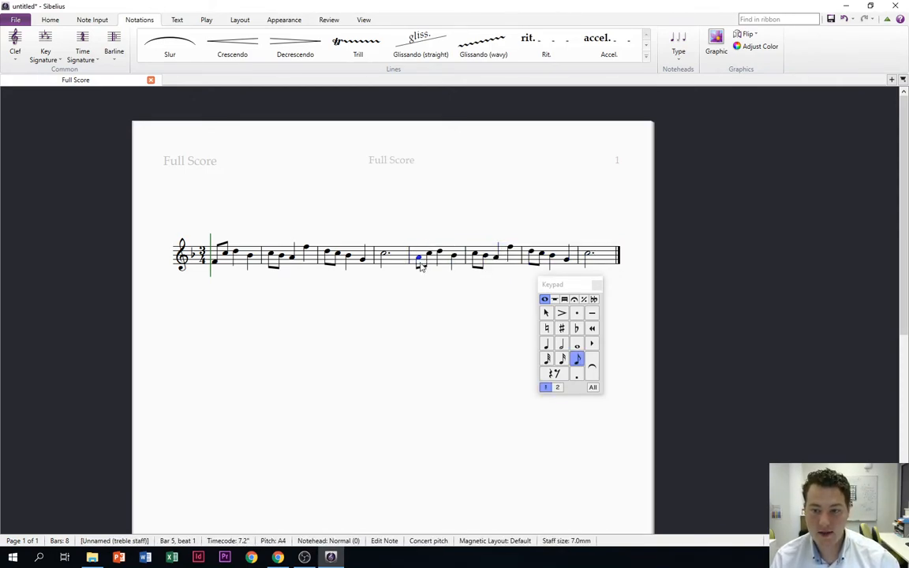
key(Right)
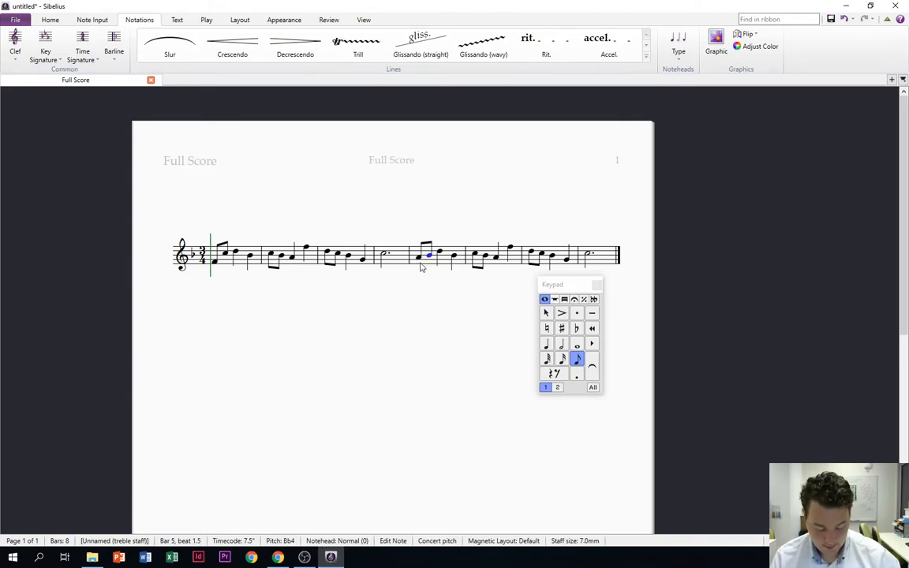
key(Right)
key(Right)
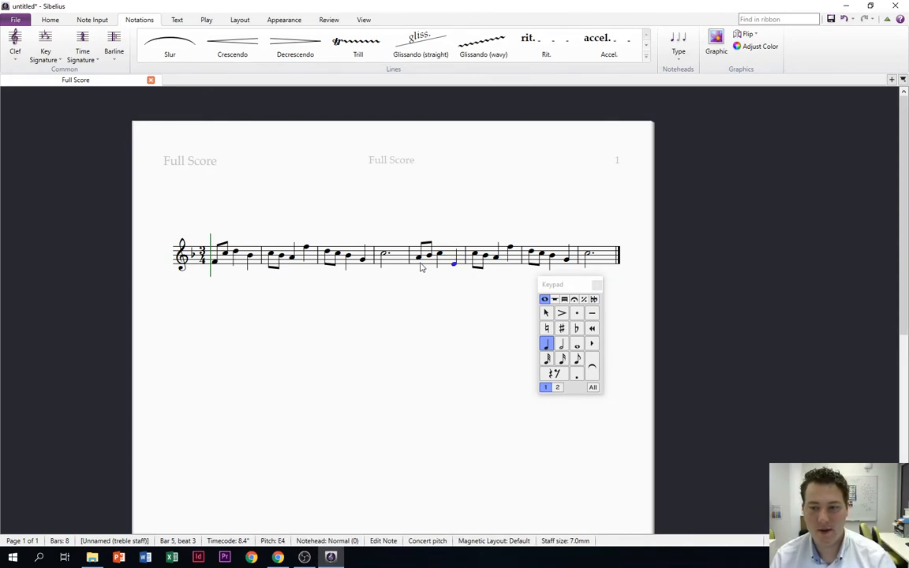
key(d)
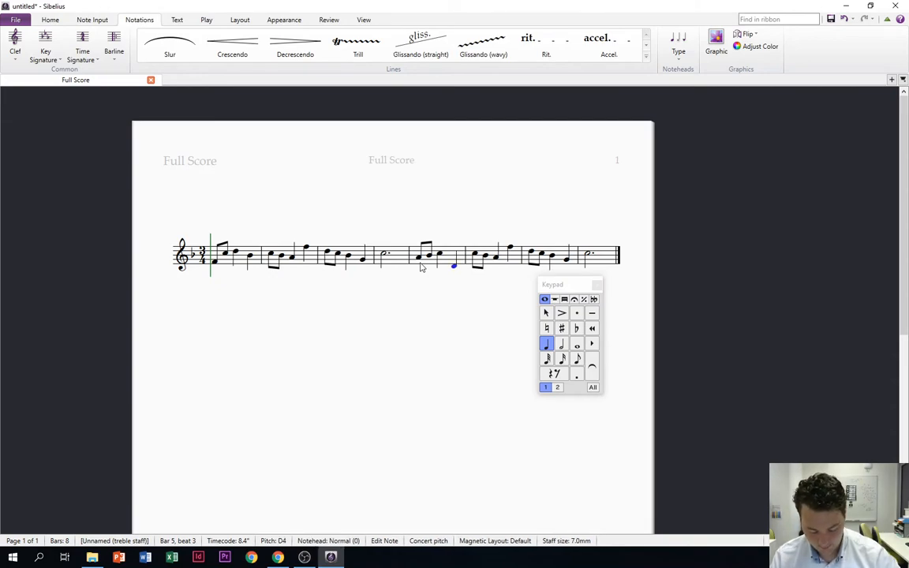
Repitch the four notes in bar 6 to E4, G4, F4 and D5, keeping their rhythm
key(Right)
key(Right)
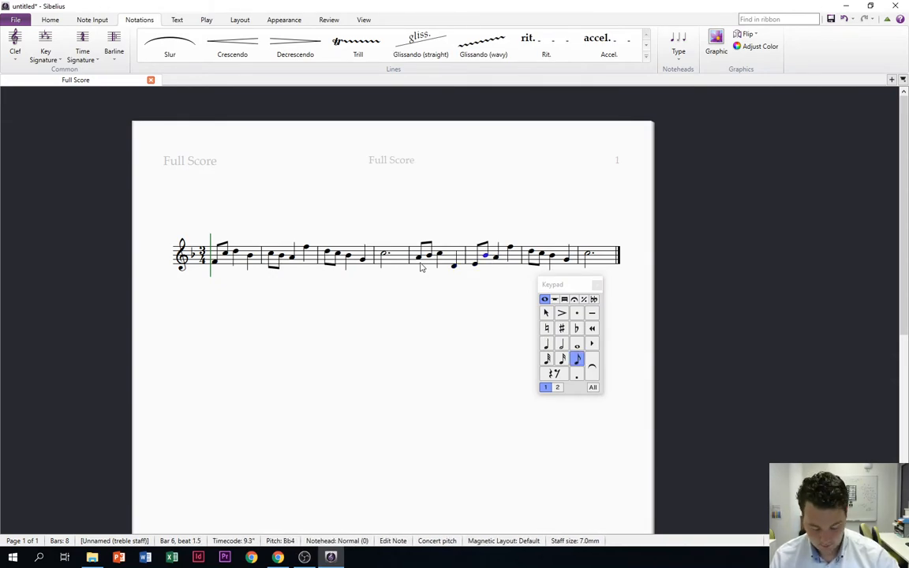
key(Right)
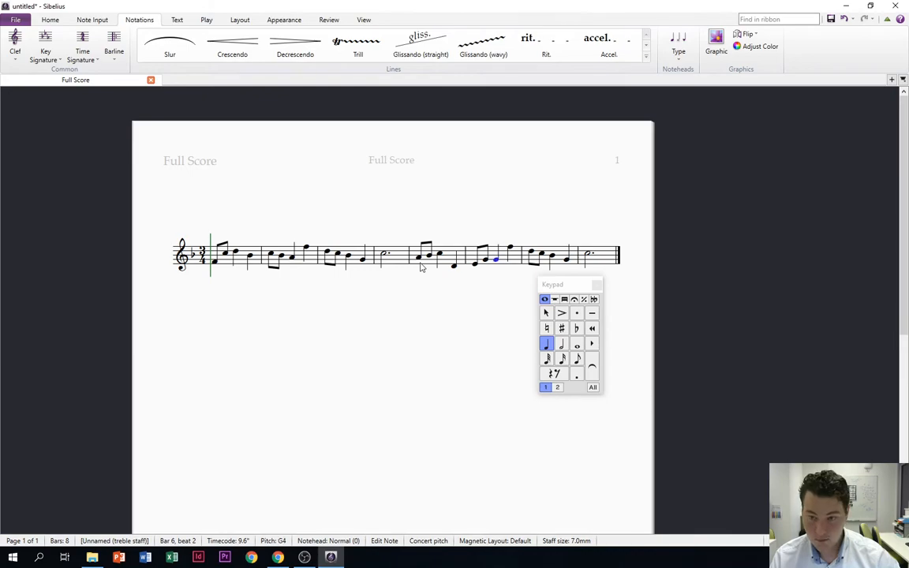
key(Right)
key(Right)
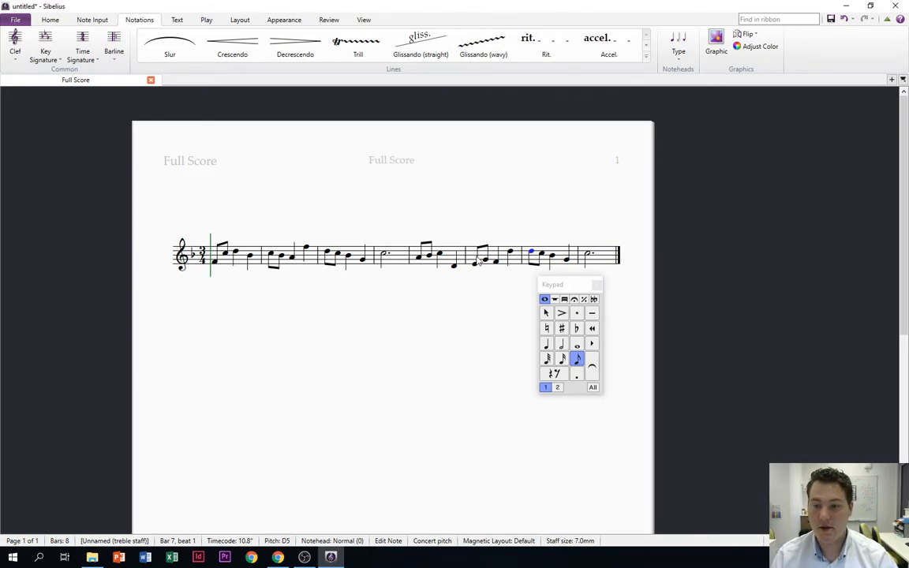
Turn bar 7 into three quarter notes pitched Bb4, G4 and C5
click(547, 345)
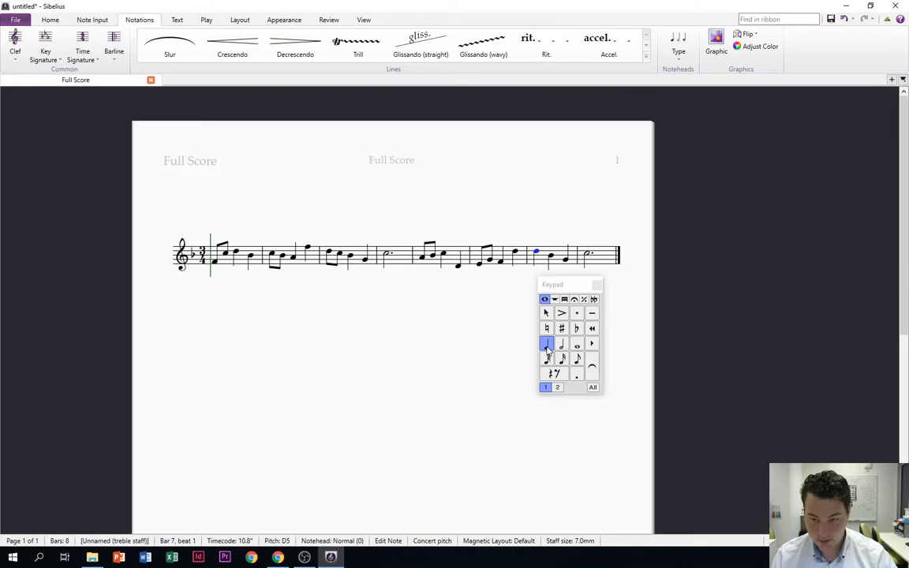
key(b)
key(Right)
key(Right)
key(Right)
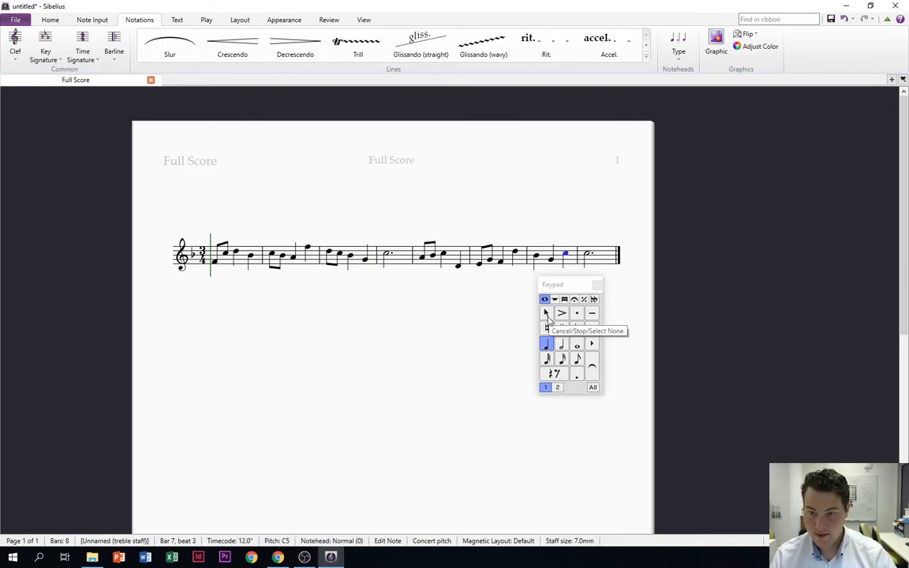
Change the dotted half note in bar 8 to F4 and move the Keypad well below the staff
key(f)
click(546, 314)
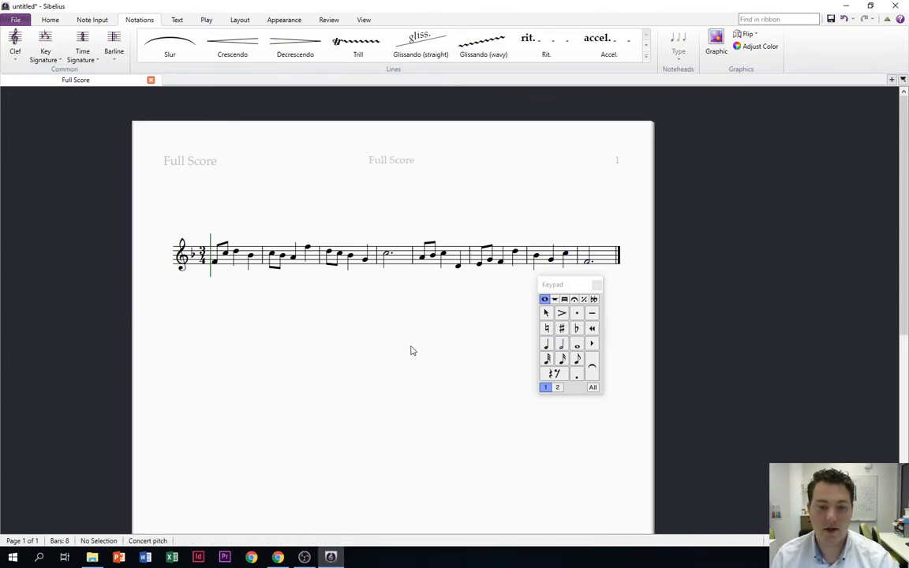
drag(569, 285, 303, 434)
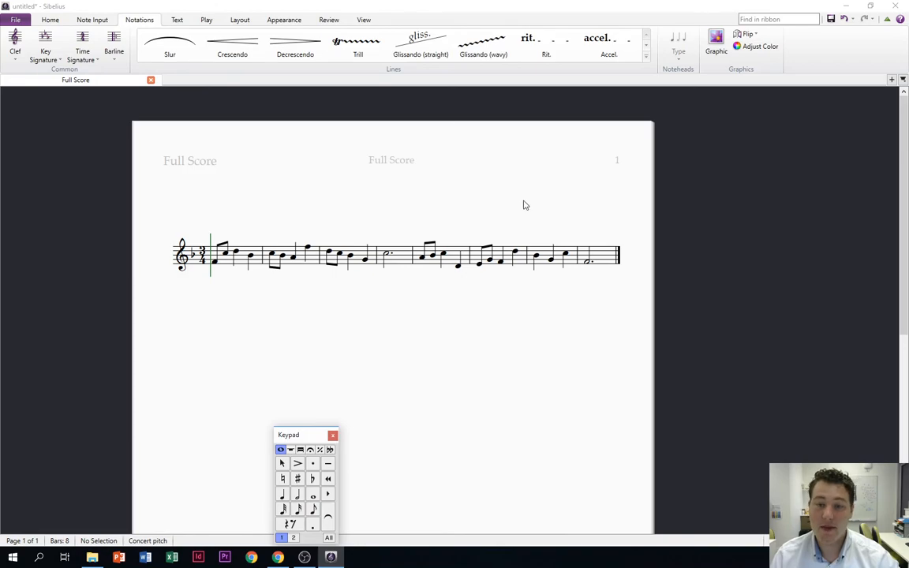